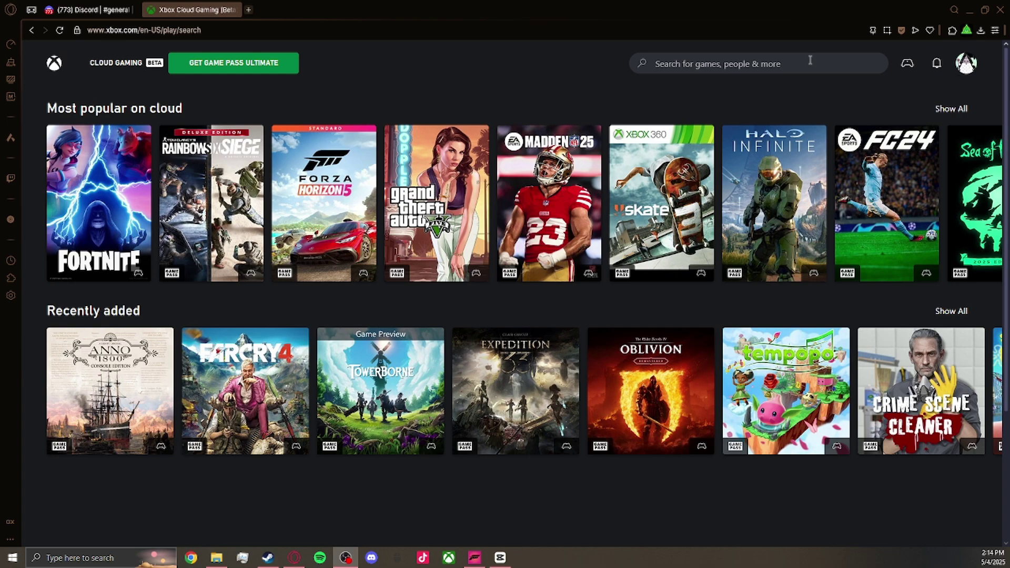
Search the cloud gaming page for 'pop', view the people results, then clear the search
click(759, 65)
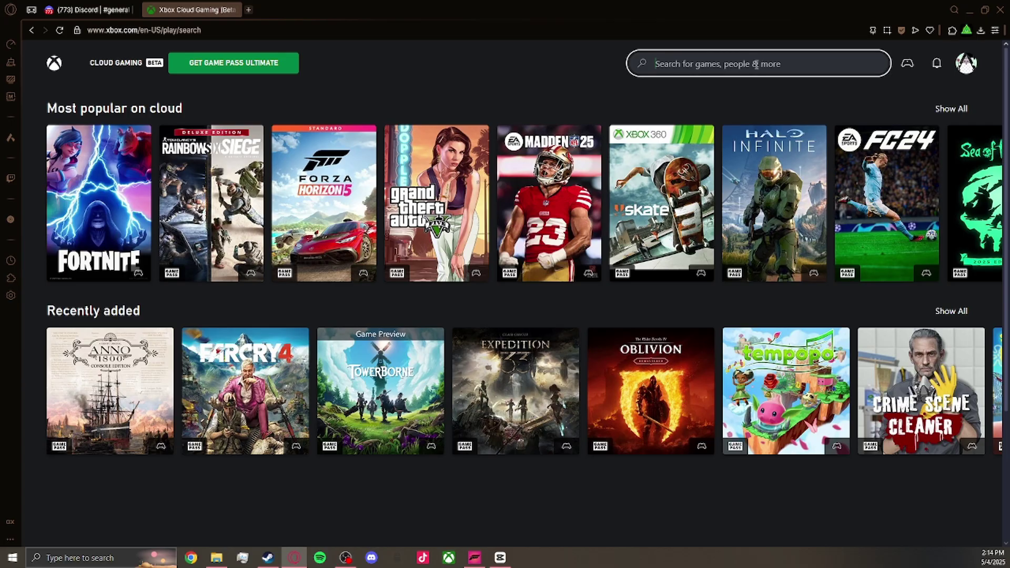
text(pop)
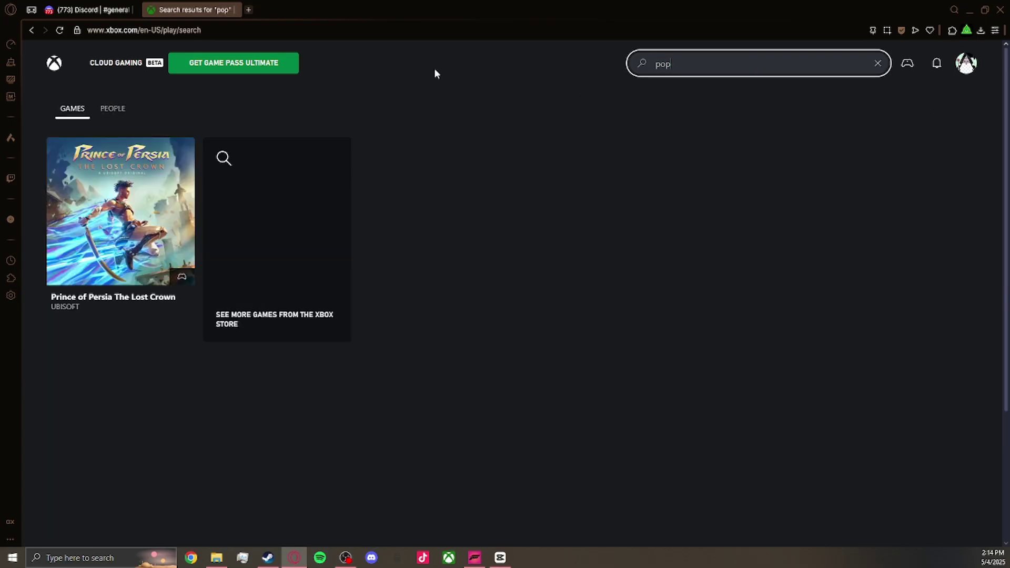
click(113, 110)
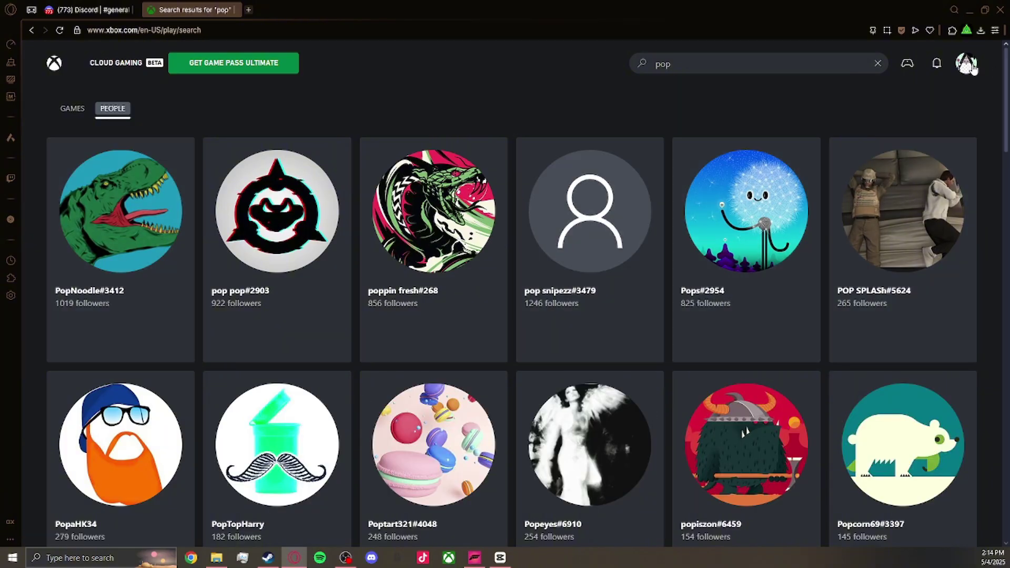
click(880, 64)
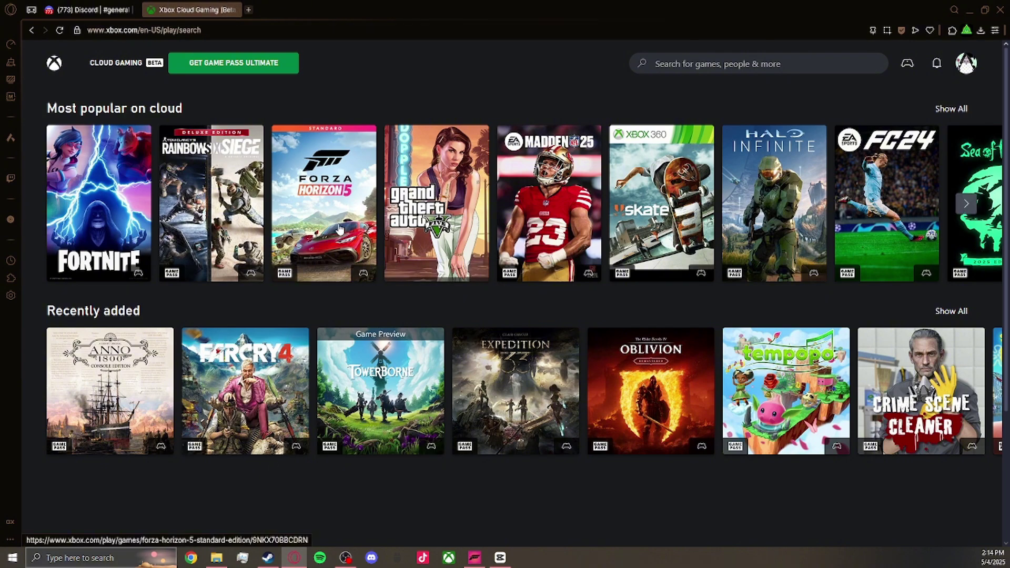
Test the Game Bar overlay with Win+G, then launch the recent Enable Game Bar setting from Windows Search
click(84, 557)
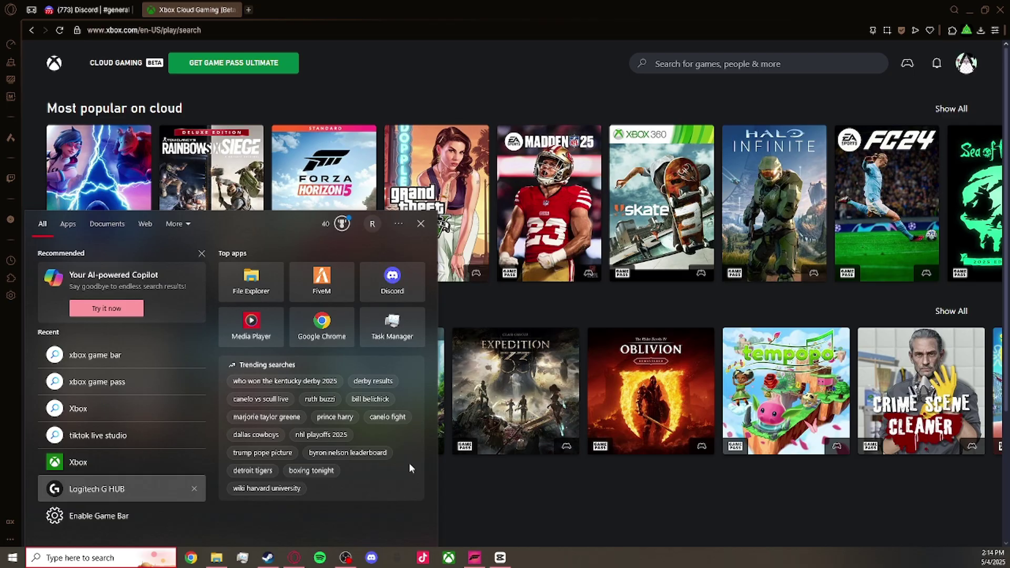
click(525, 495)
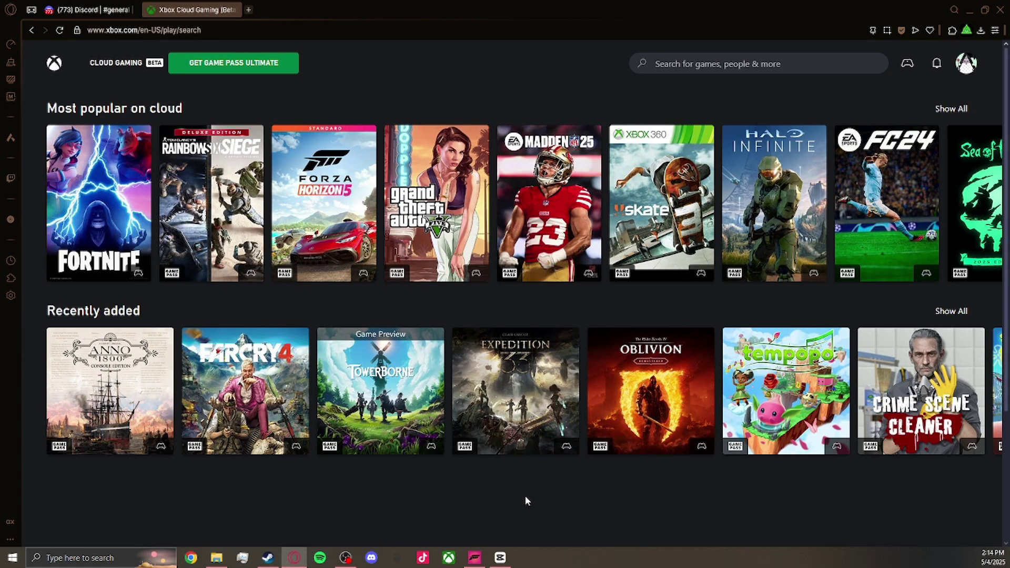
key(super+g)
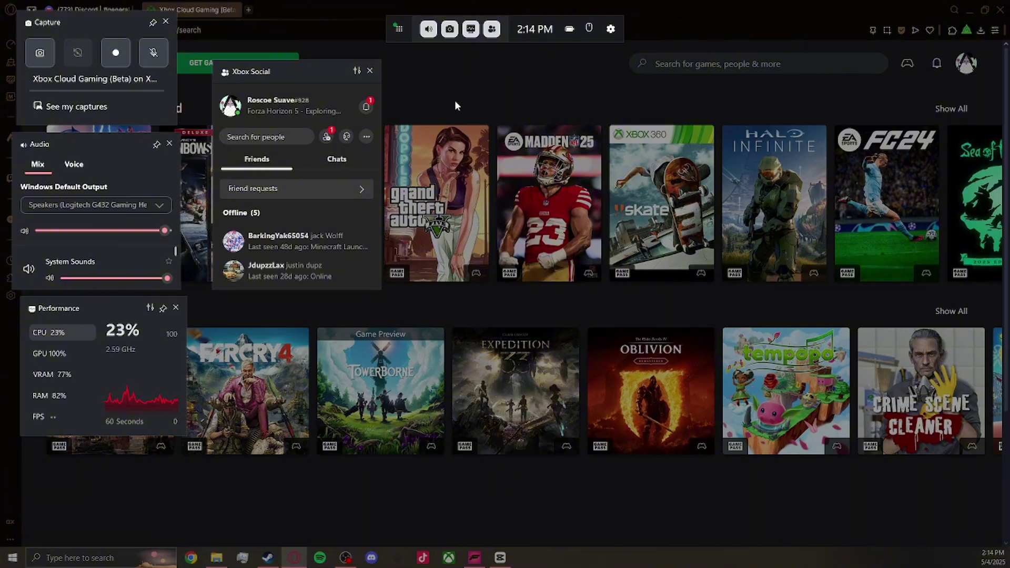
click(478, 97)
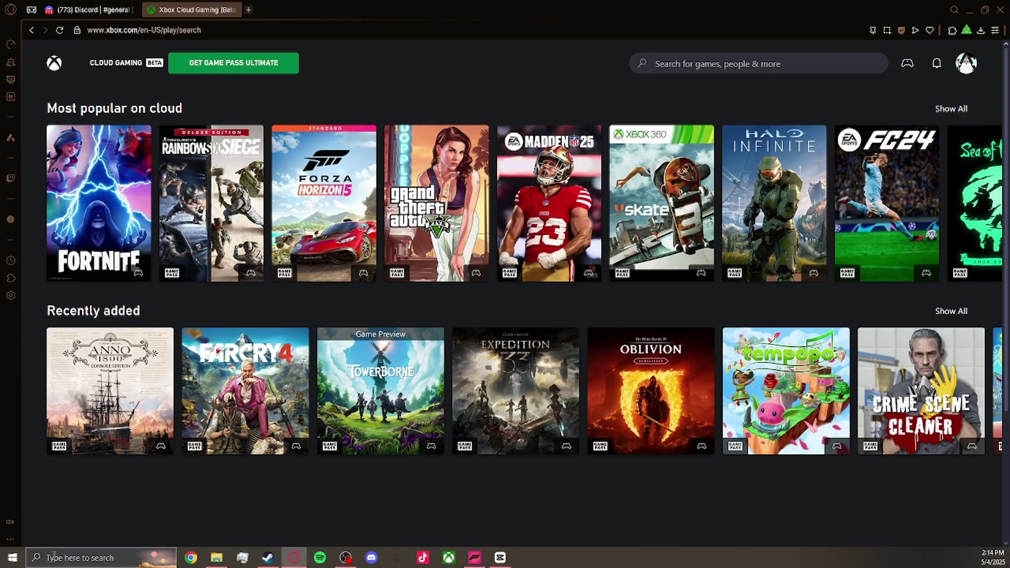
click(78, 558)
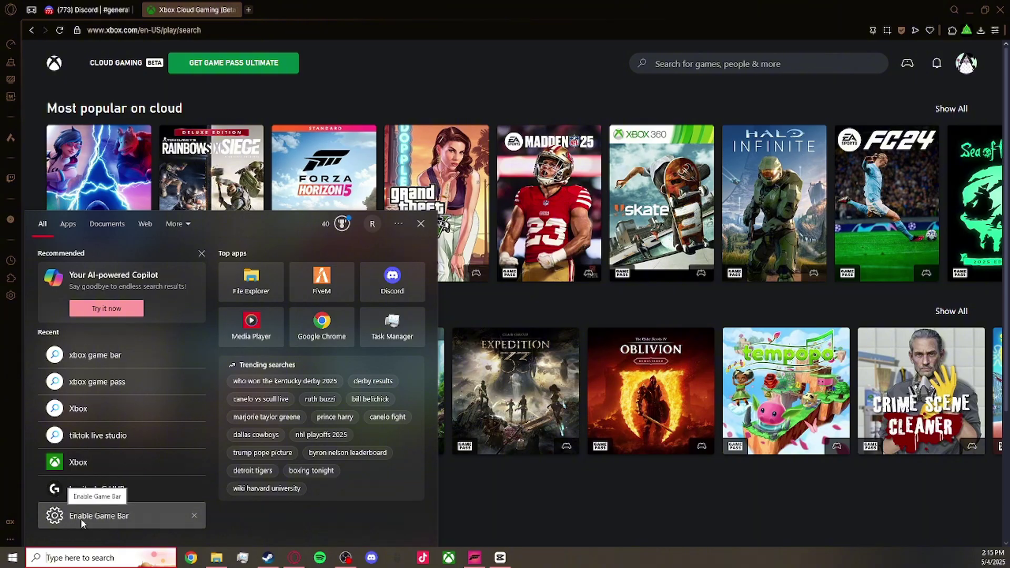
click(63, 522)
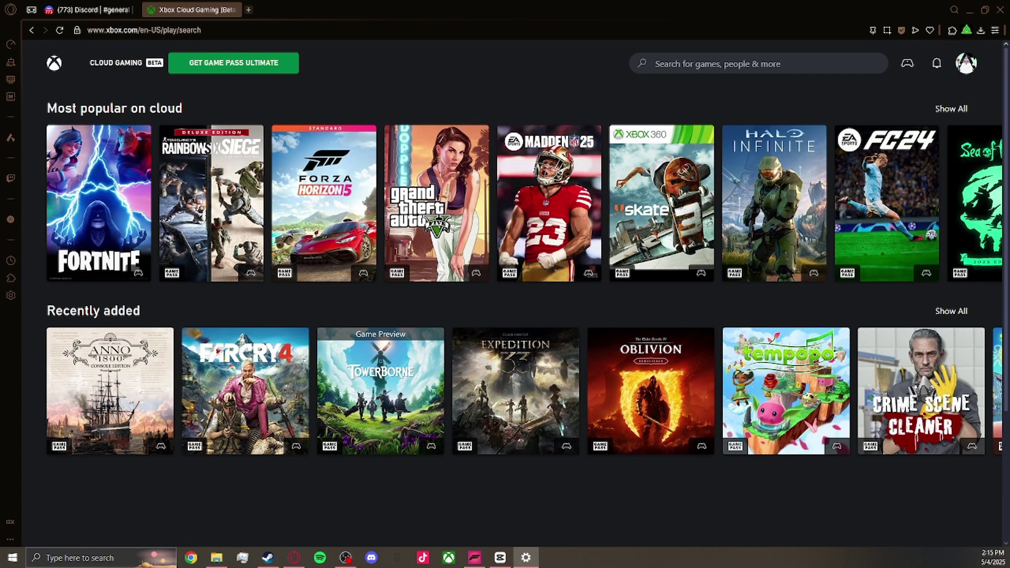
Centre and maximise the Game Bar settings window, confirm the toggle is On, then close Settings
drag(968, 89, 585, 147)
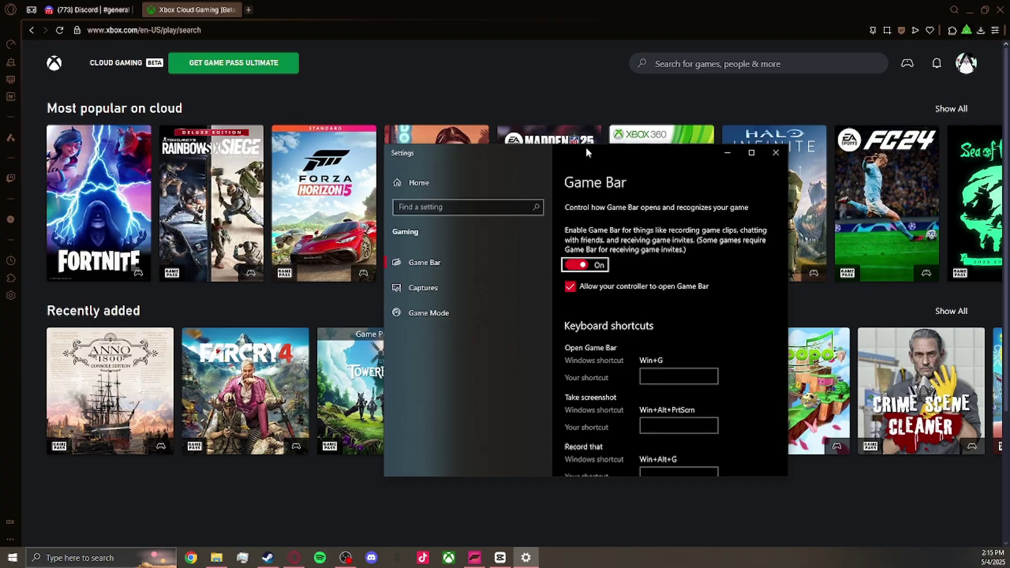
click(751, 152)
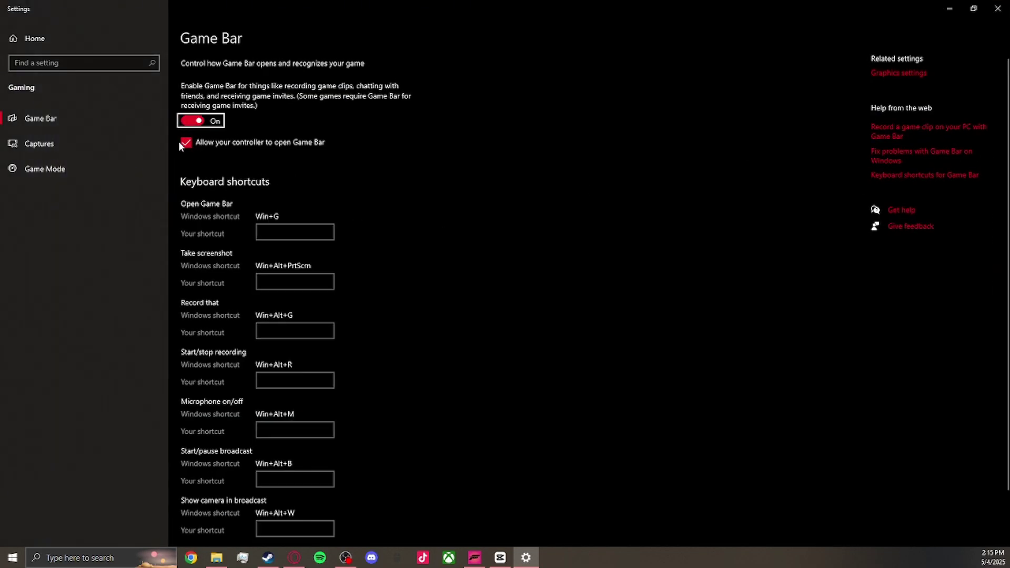
scroll(235, 156, down, 2)
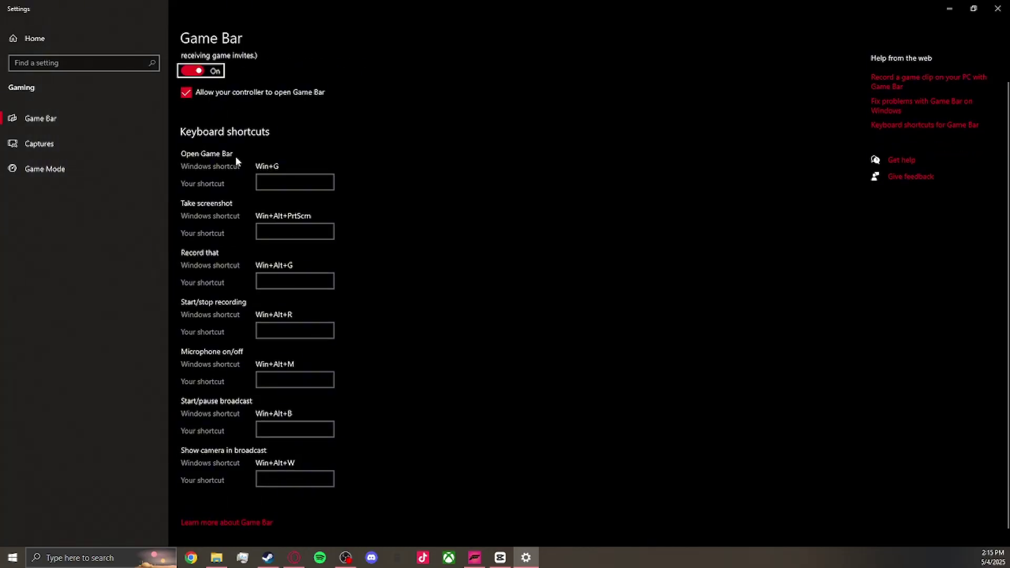
scroll(235, 158, down, 1)
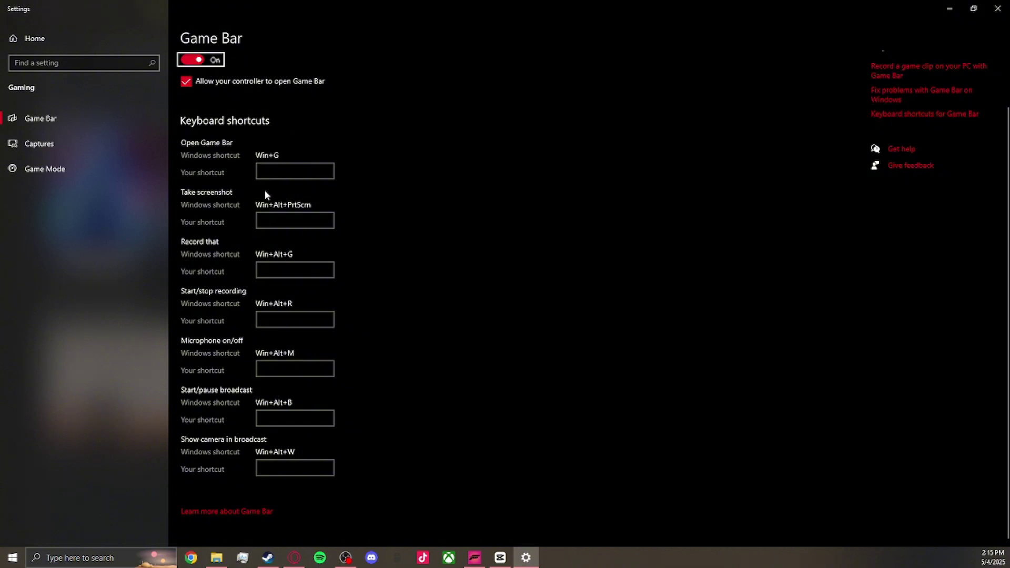
scroll(284, 353, up, 3)
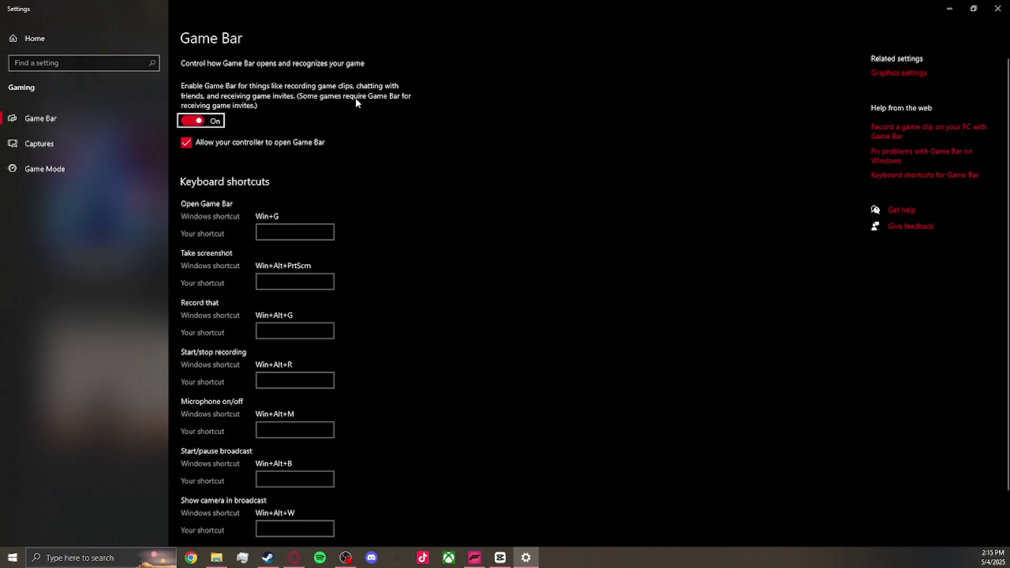
click(998, 8)
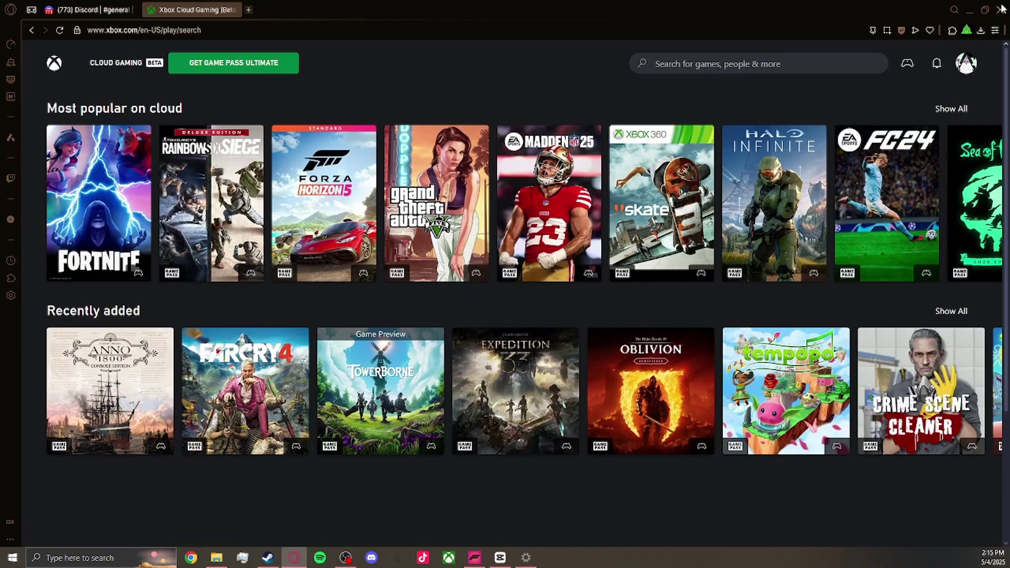
Show the Game Bar overlay's Capture, Audio, Performance and Social widgets via Win+G, then reopen Windows Search
click(113, 559)
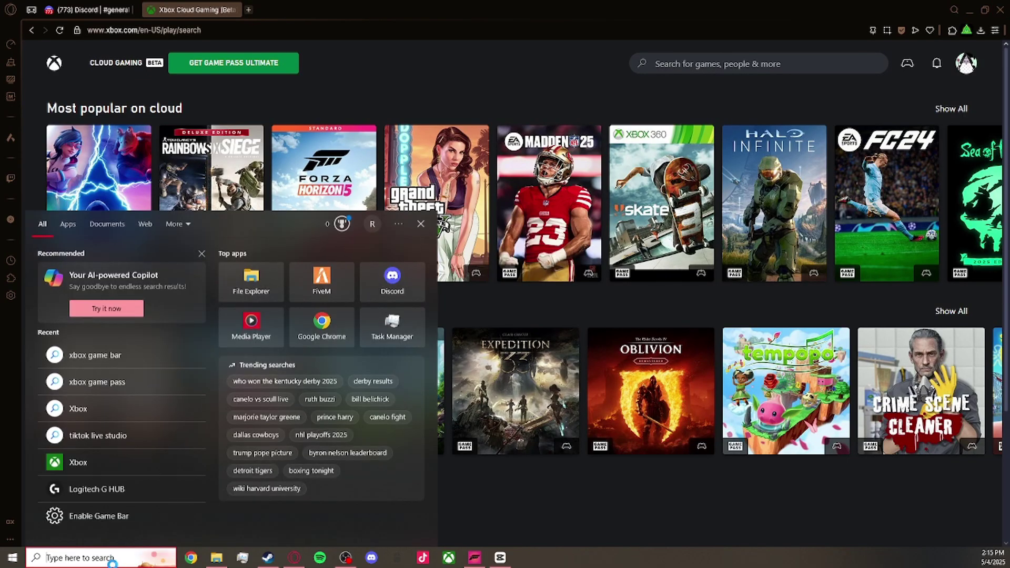
click(542, 475)
key(super+g)
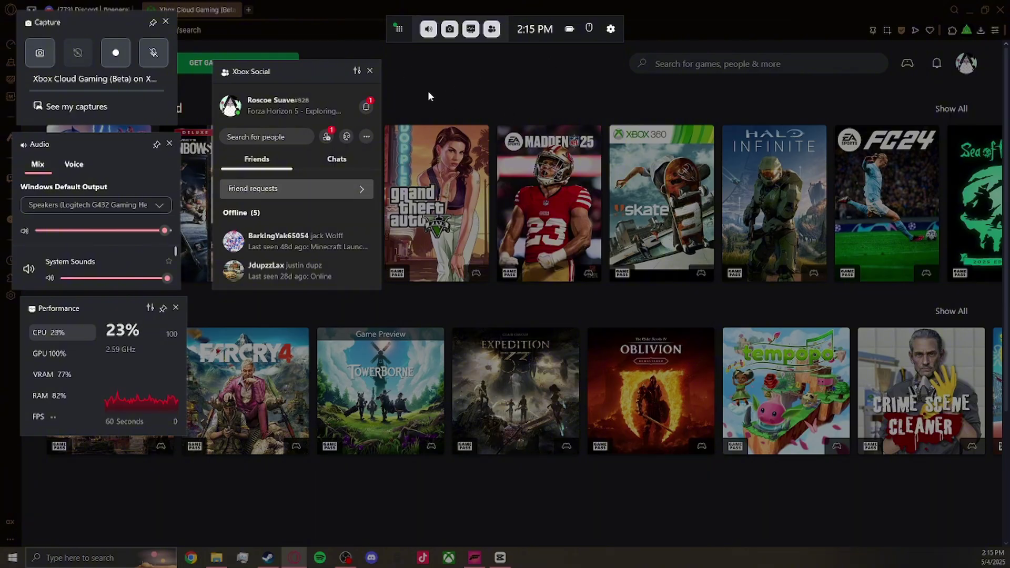
click(470, 86)
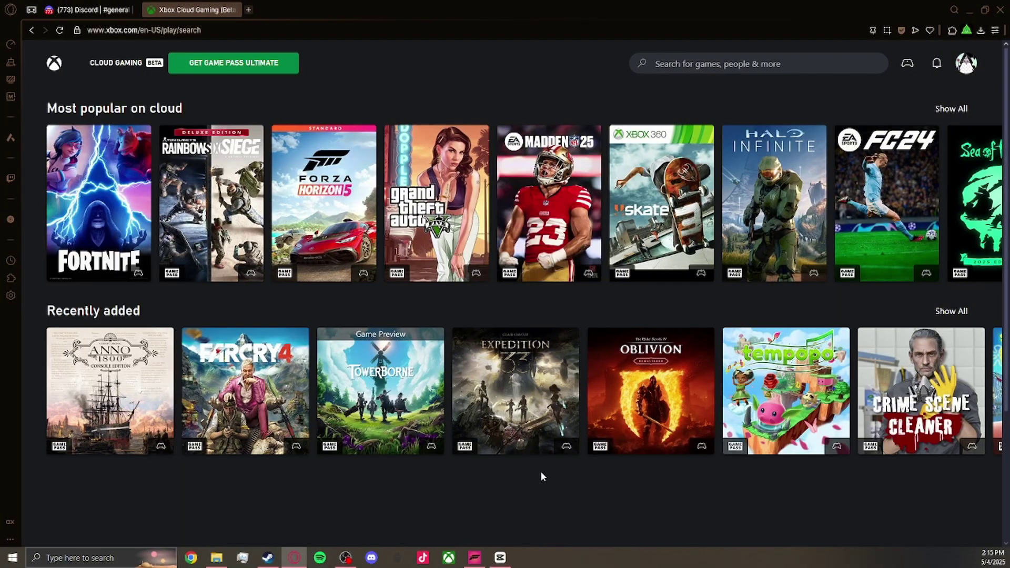
click(50, 556)
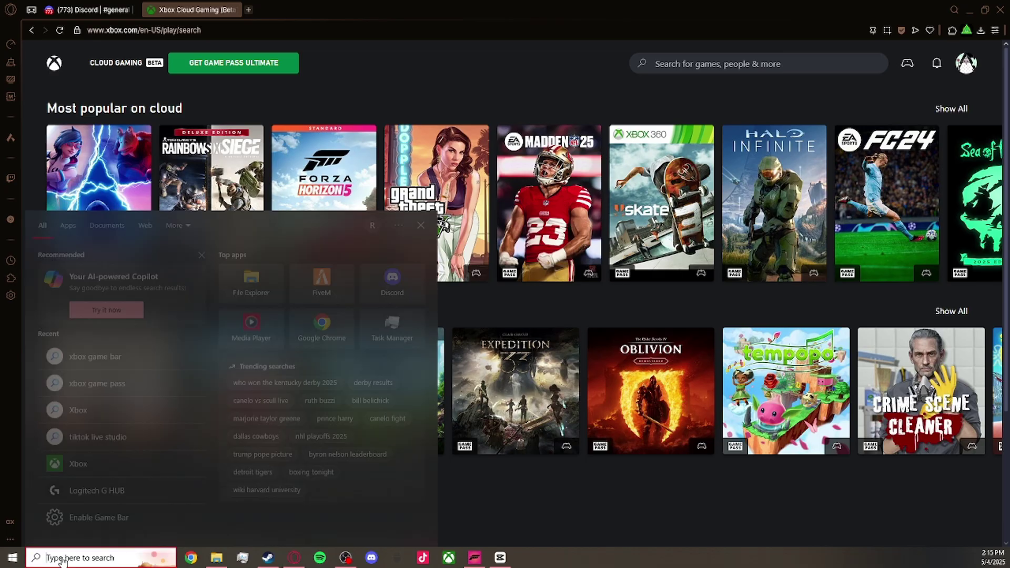
Launch the Xbox app, expand the Friends panel to its Chats list, and open the latest chat partner's profile
click(92, 462)
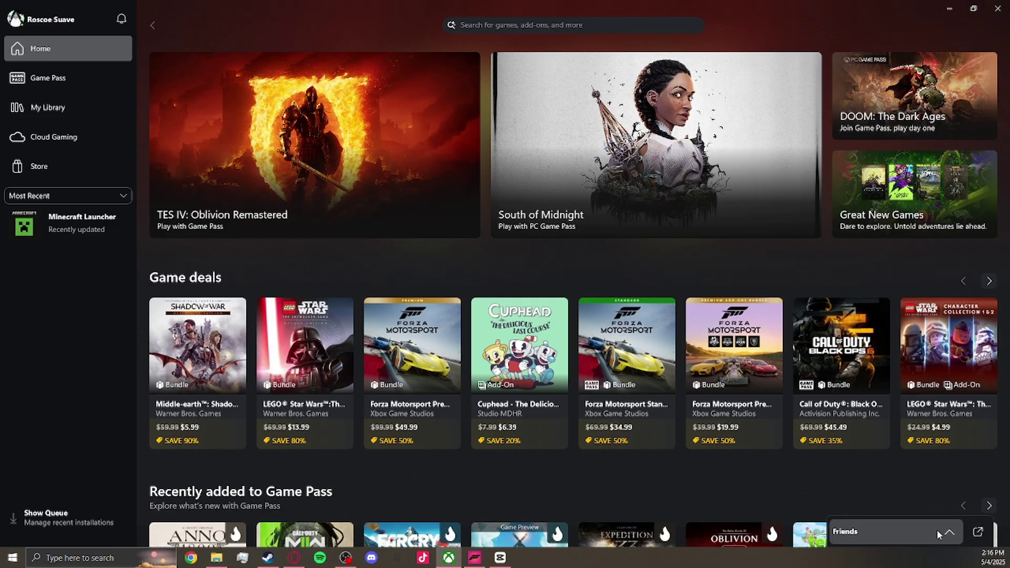
click(937, 534)
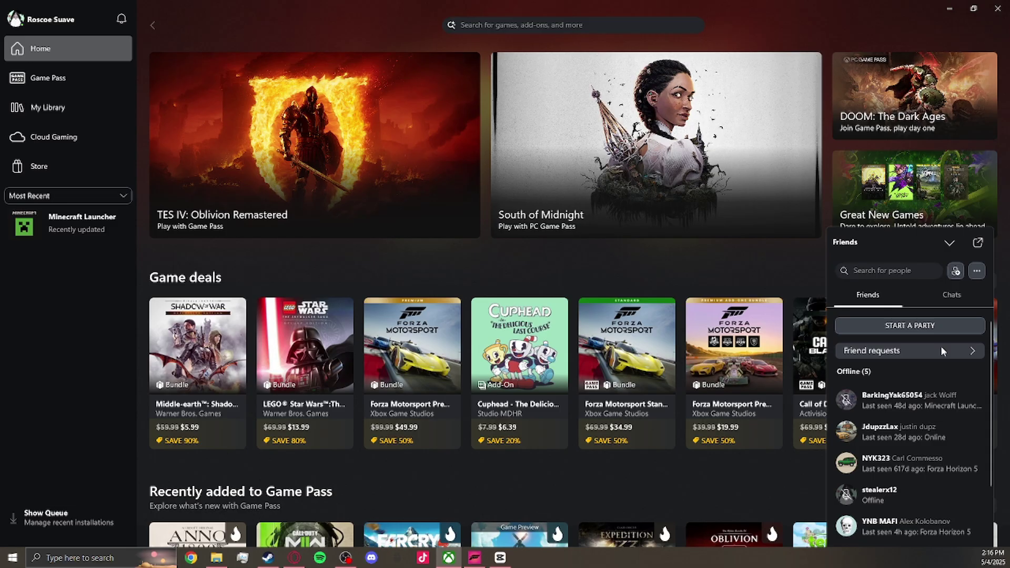
click(941, 296)
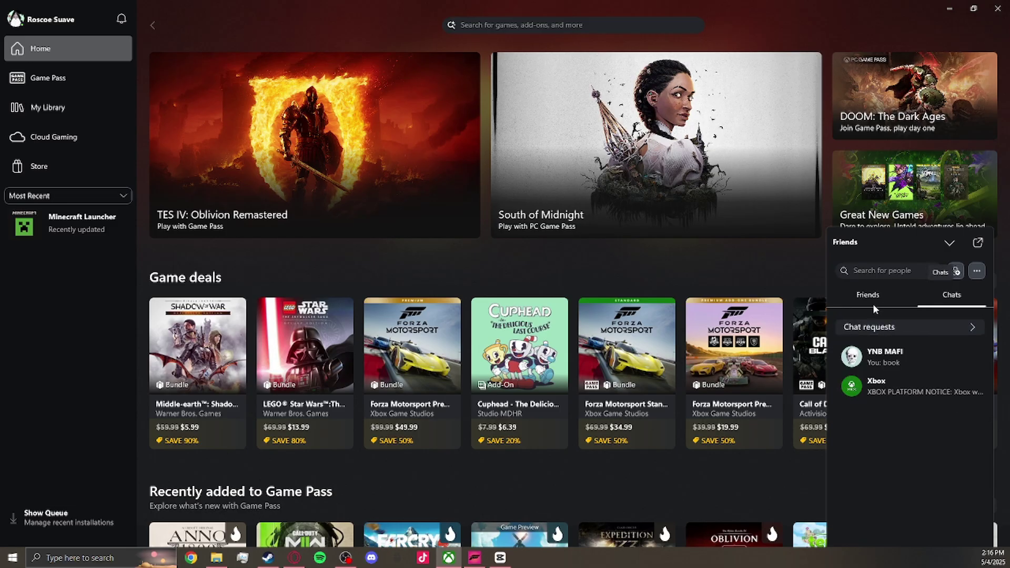
click(853, 363)
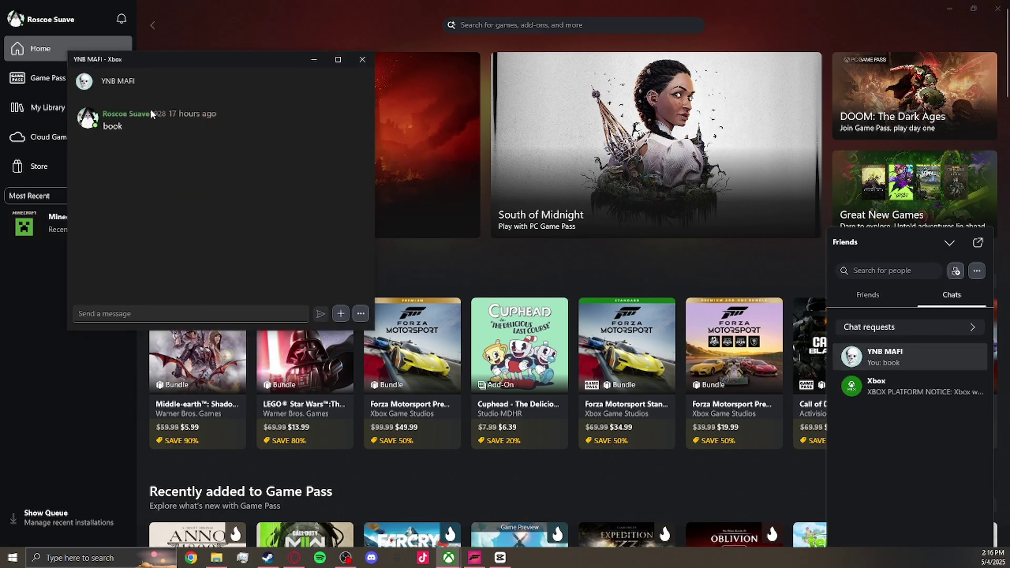
click(89, 84)
click(95, 476)
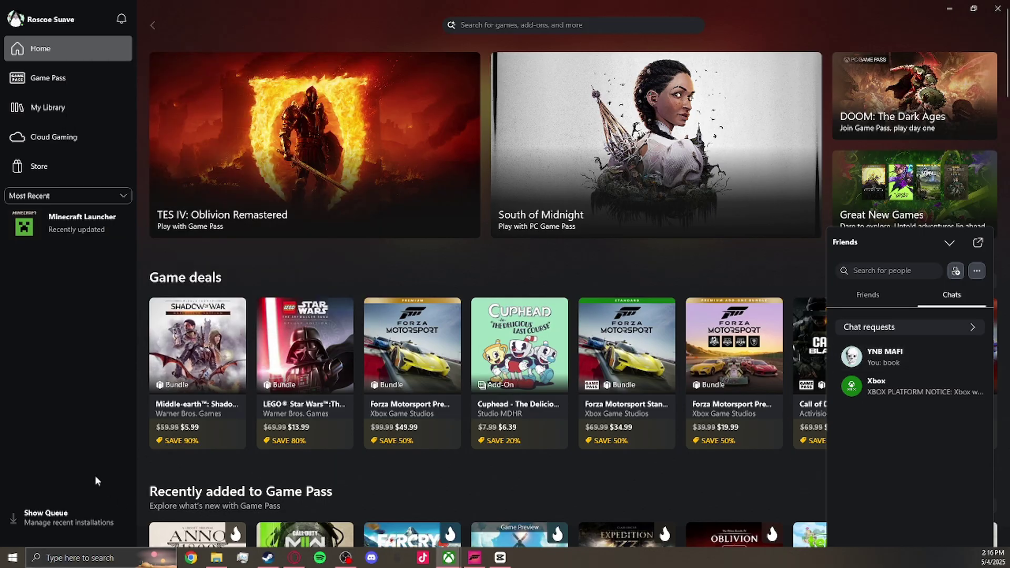
key(super+g)
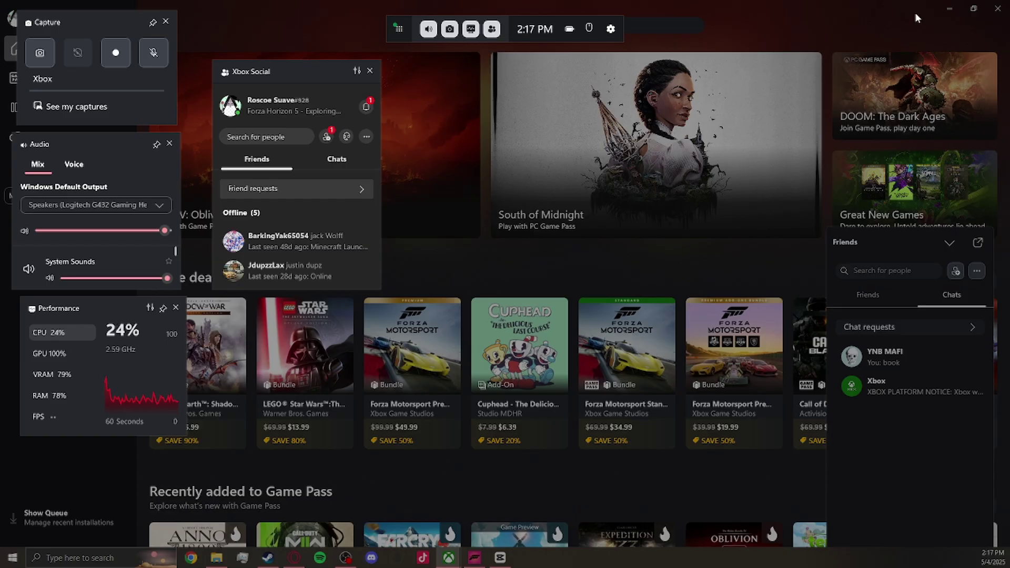
click(866, 42)
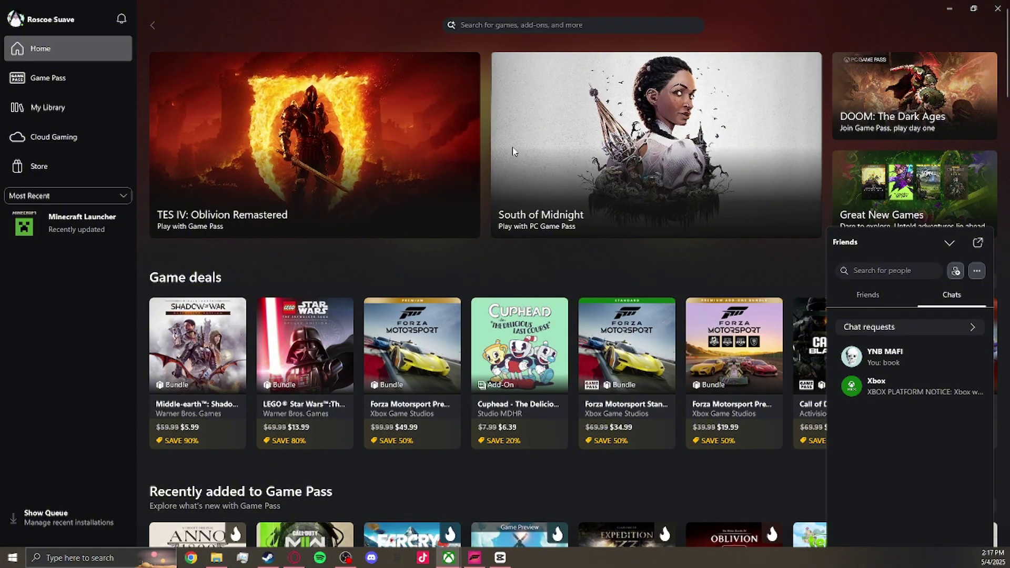
Close the Xbox app and open the Forza Horizon 5 Standard Edition page in Xbox Cloud Gaming
click(995, 16)
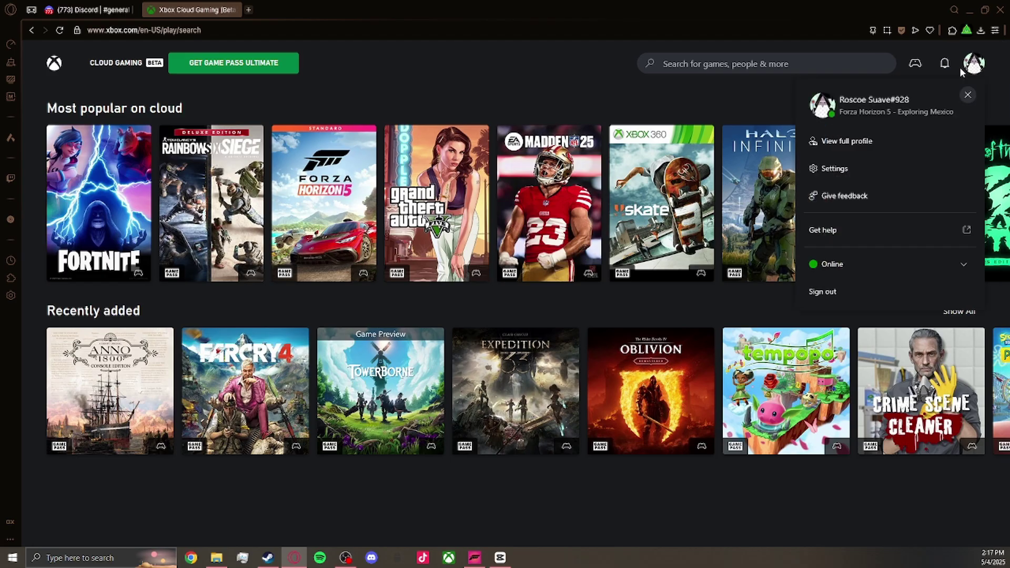
click(991, 59)
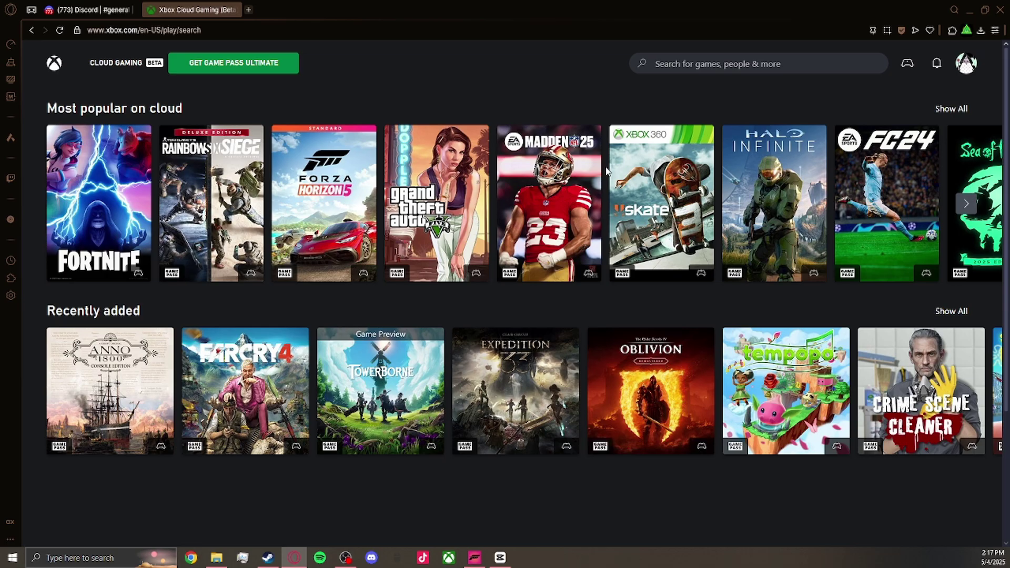
click(352, 184)
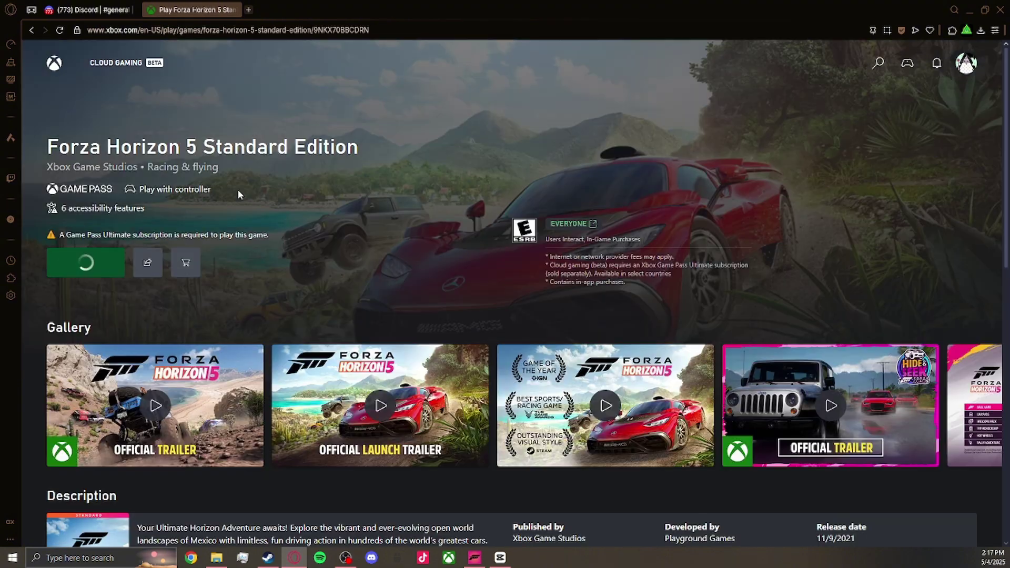